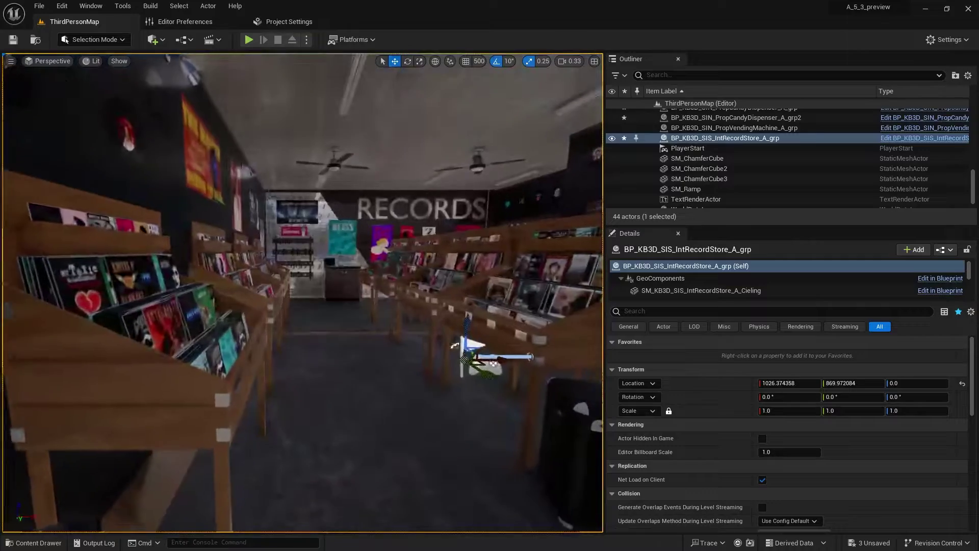
pyautogui.moveTo(470, 344); pyautogui.dragTo(470, 344, button='right')
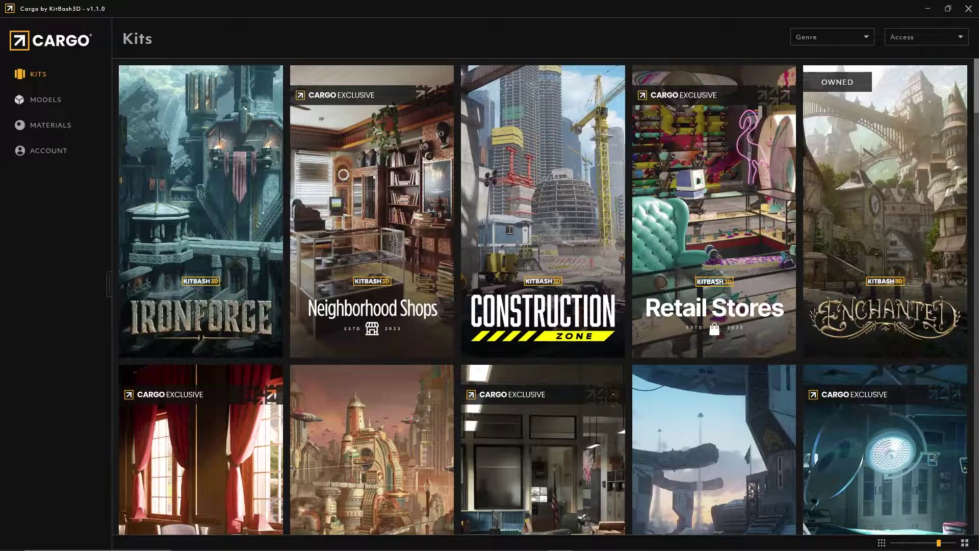
# In Cargo, open the Neighborhood Shops kit and import the Vending Machine model with 4k png textures
pyautogui.click(324, 186)
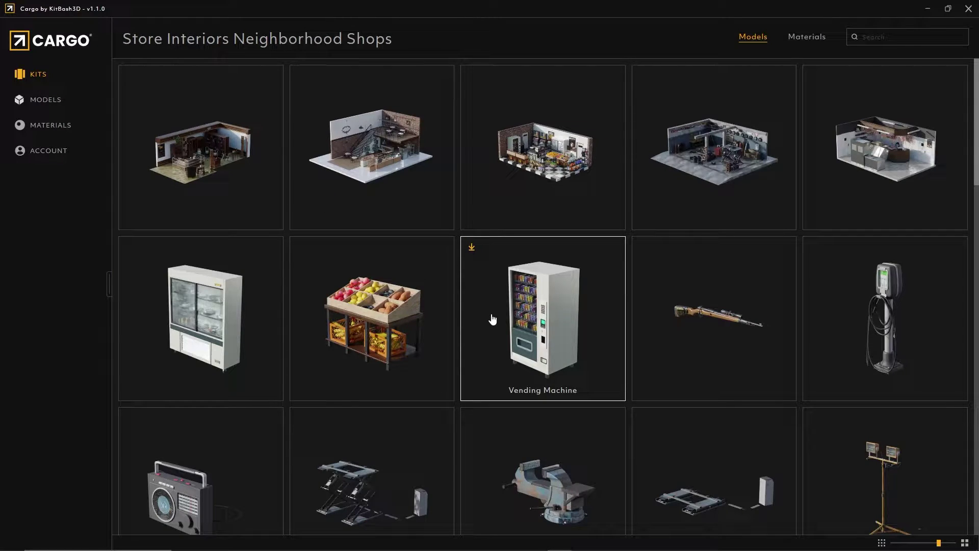
pyautogui.click(492, 319)
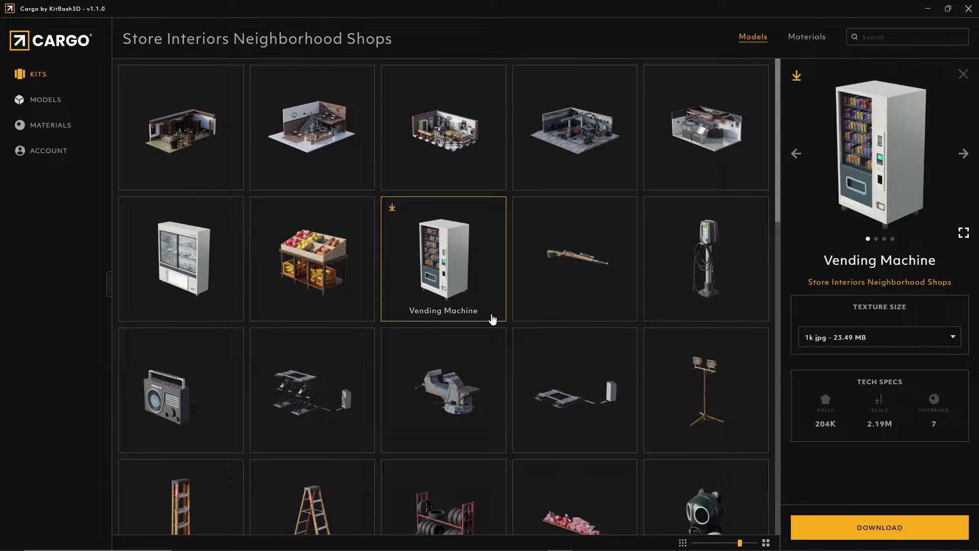
pyautogui.click(857, 338)
pyautogui.scroll(-2, 837, 406)
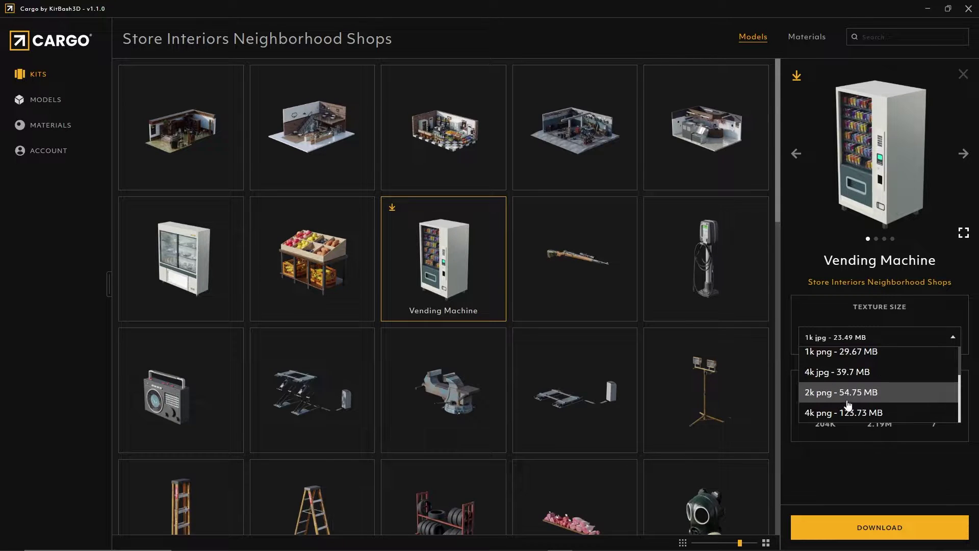
pyautogui.click(824, 413)
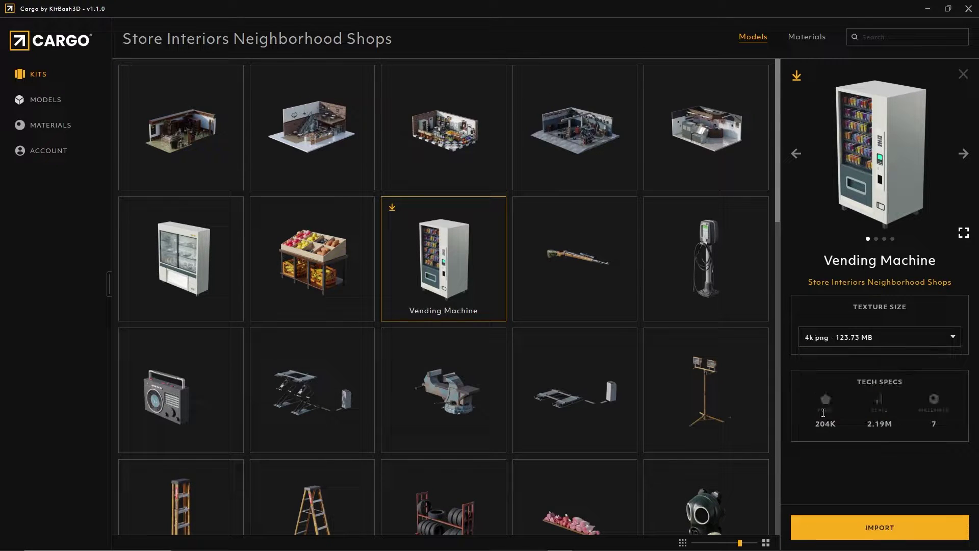
pyautogui.click(880, 528)
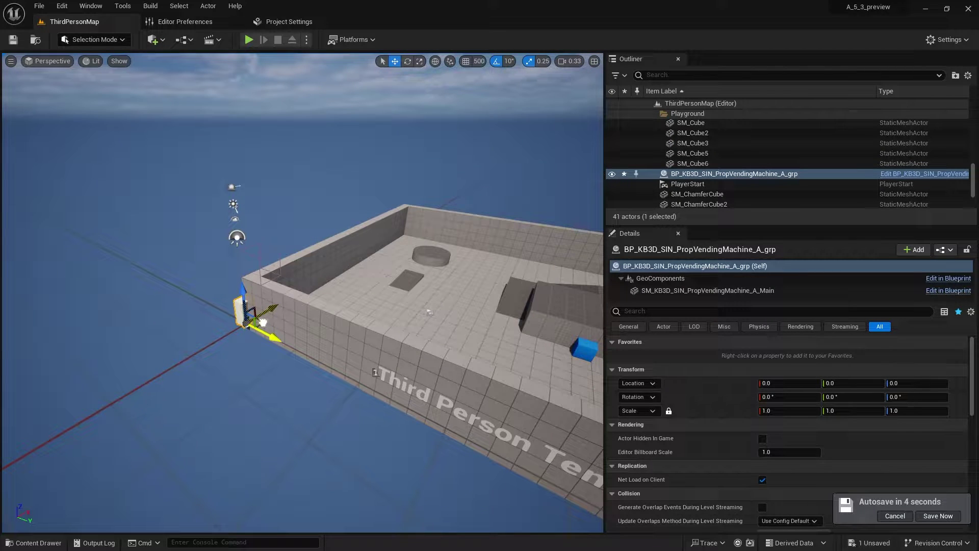
# Move the vending machine onto the walled playground floor at about X 1413, Y 1267 in the Unreal level
pyautogui.moveTo(439, 309); pyautogui.dragTo(470, 274)
pyautogui.press('f')
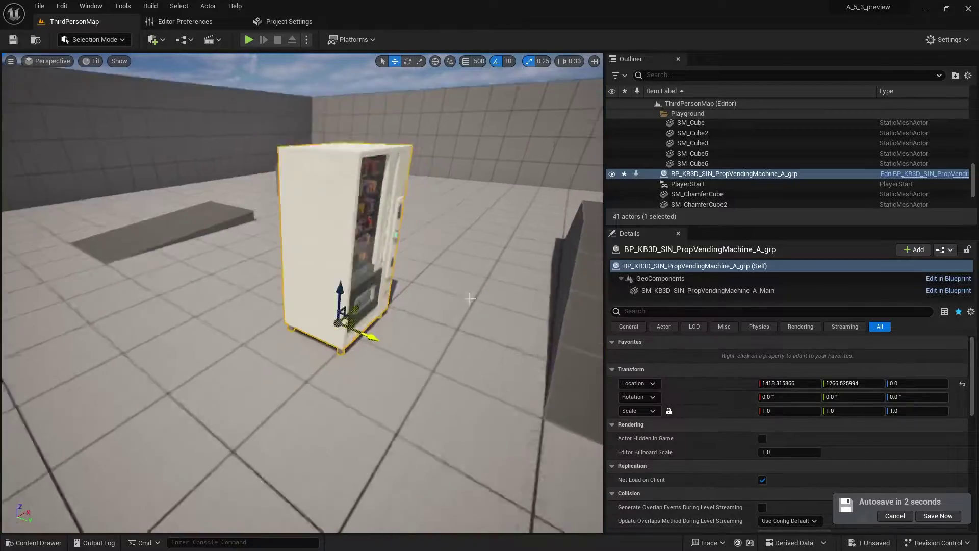
# Examine the vending machine's cans, labels and side graphics up close for texture sharpness
pyautogui.moveTo(303, 293); pyautogui.dragTo(125, 301, button='right')
pyautogui.press('w')
pyautogui.press('w')
pyautogui.press('s')
pyautogui.press('w')
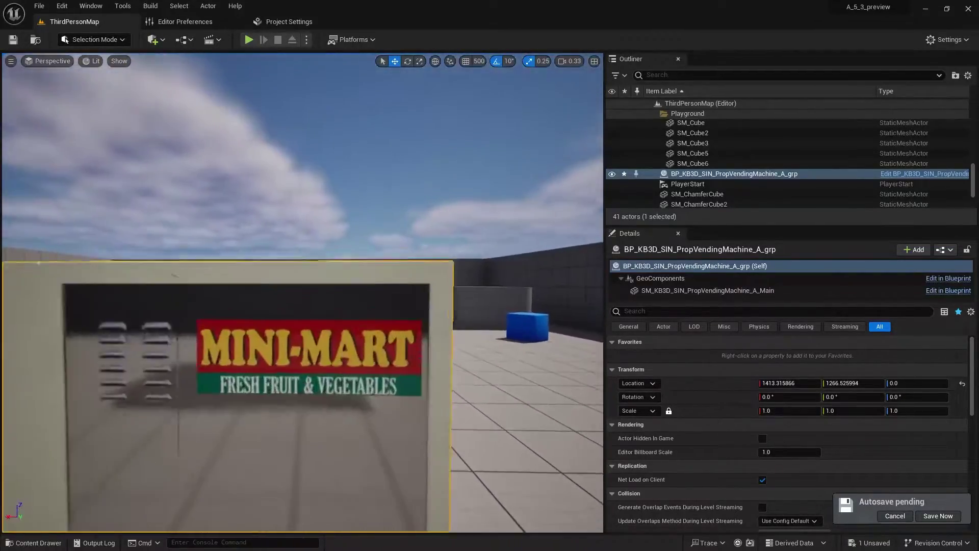
pyautogui.moveTo(302, 293); pyautogui.dragTo(265, 276, button='right')
pyautogui.press('a')
pyautogui.press('d')
pyautogui.press('w')
pyautogui.press('s')
pyautogui.moveTo(258, 196); pyautogui.dragTo(258, 196, button='right')
pyautogui.press('s')
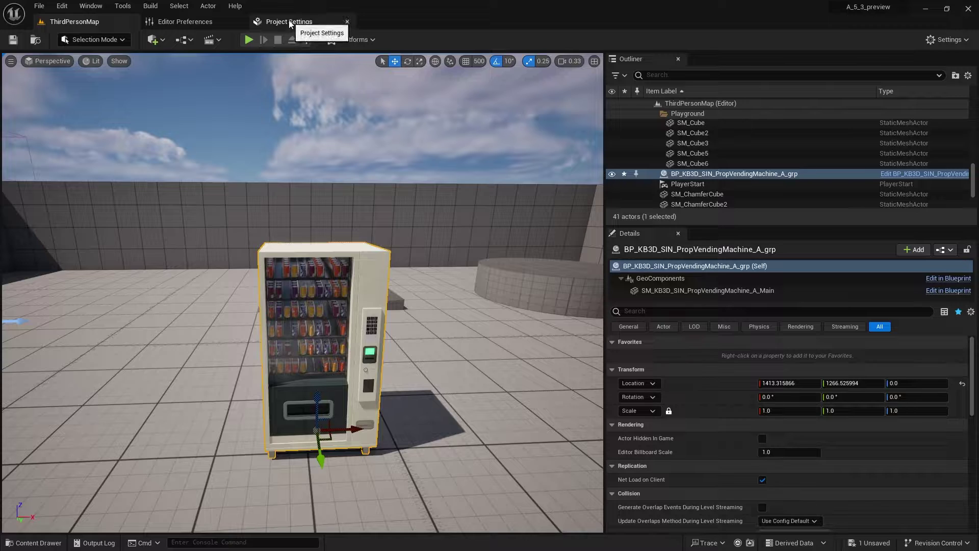
# Find the virtual texture options in the Project Settings and enable virtual texture support
pyautogui.click(322, 22)
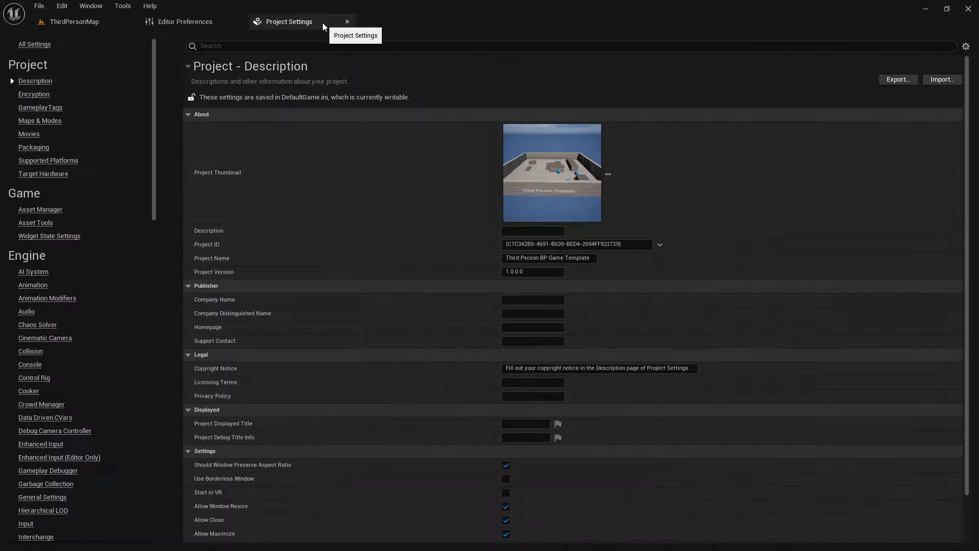
pyautogui.click(224, 46)
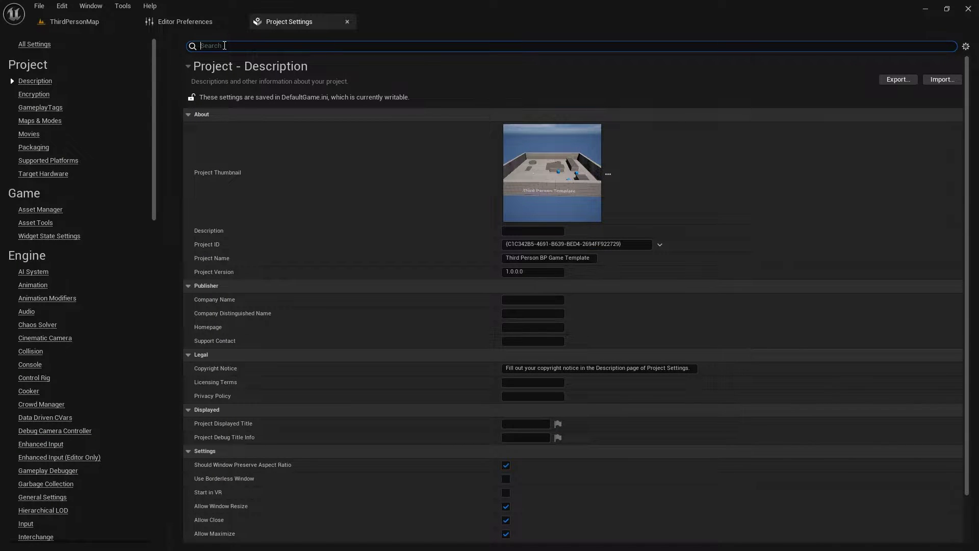
pyautogui.write('virtual')
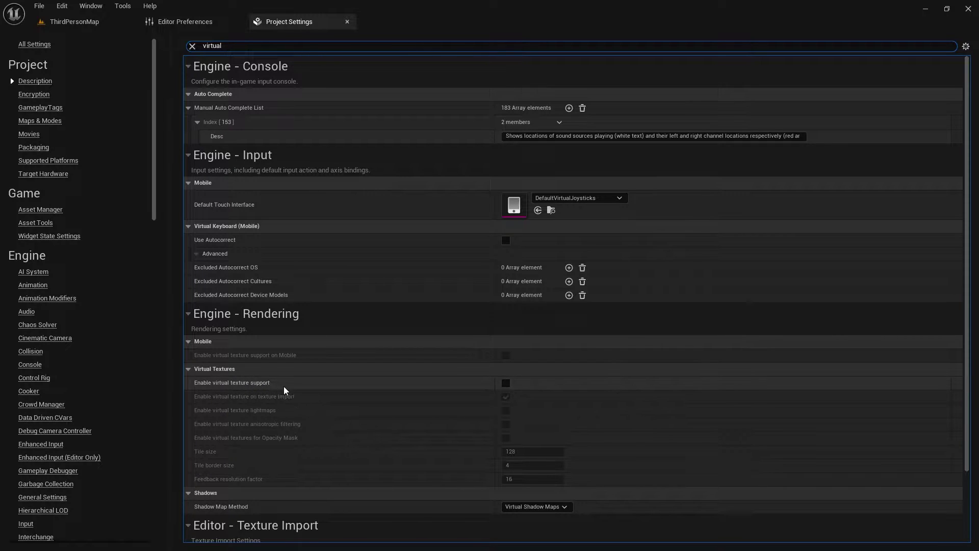
pyautogui.click(506, 383)
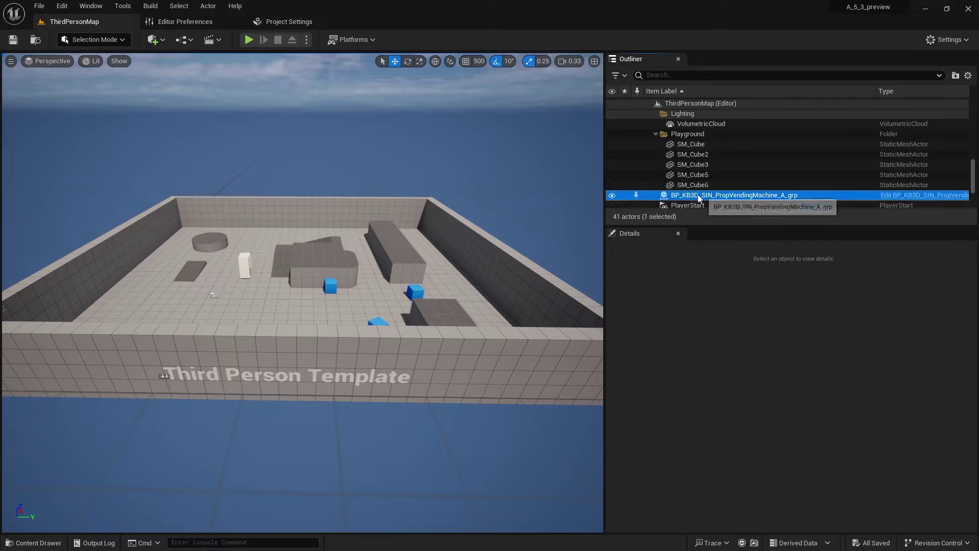
# Focus on the vending machine in the level and examine the can label textures from close range
pyautogui.press('f')
pyautogui.moveTo(245, 277); pyautogui.dragTo(87, 253, button='right')
pyautogui.press('w')
pyautogui.press('s')
pyautogui.press('w')
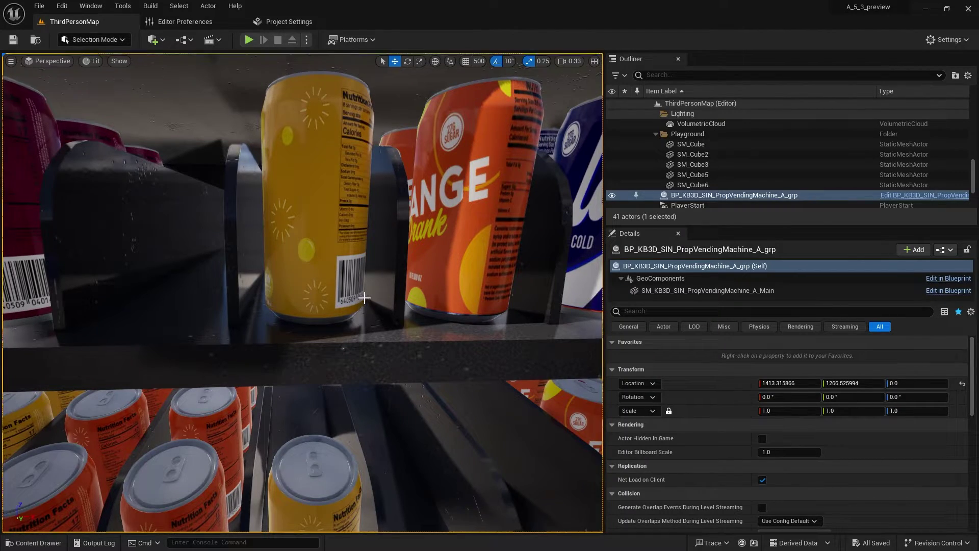
pyautogui.press('s')
pyautogui.moveTo(361, 305); pyautogui.dragTo(342, 334, button='right')
pyautogui.press('s')
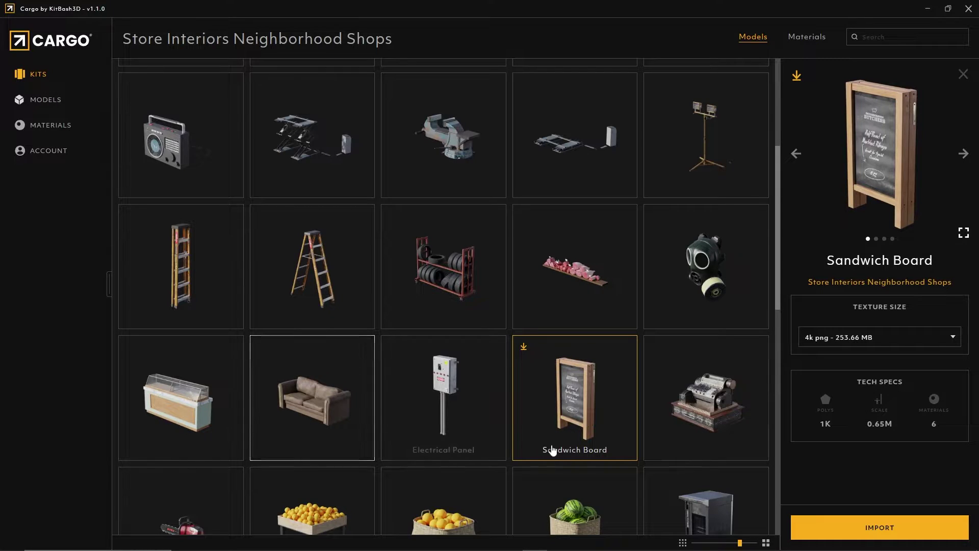
# Switch to Cargo and import the Candy Dispenser from the Neighborhood Shops kit at the largest texture size
pyautogui.scroll(-10, 476, 399)
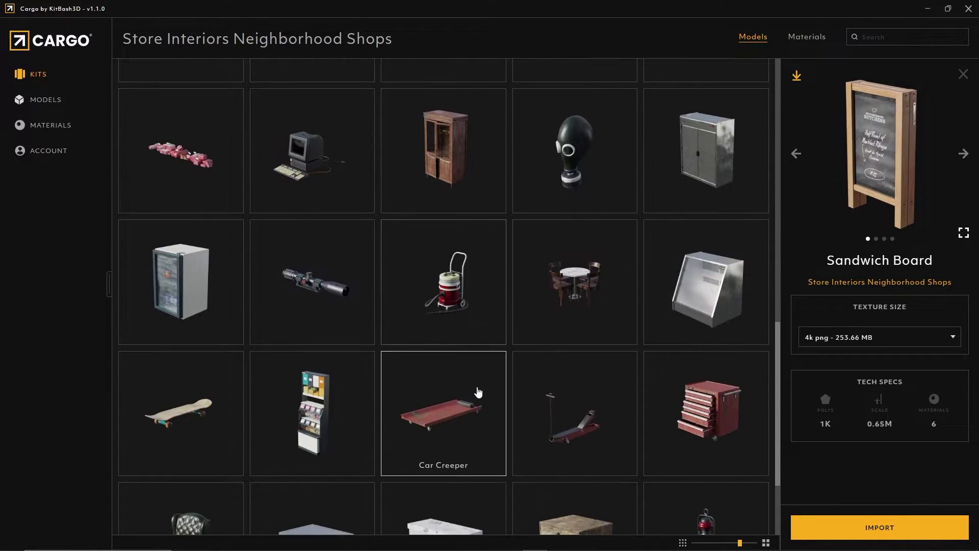
pyautogui.click(316, 408)
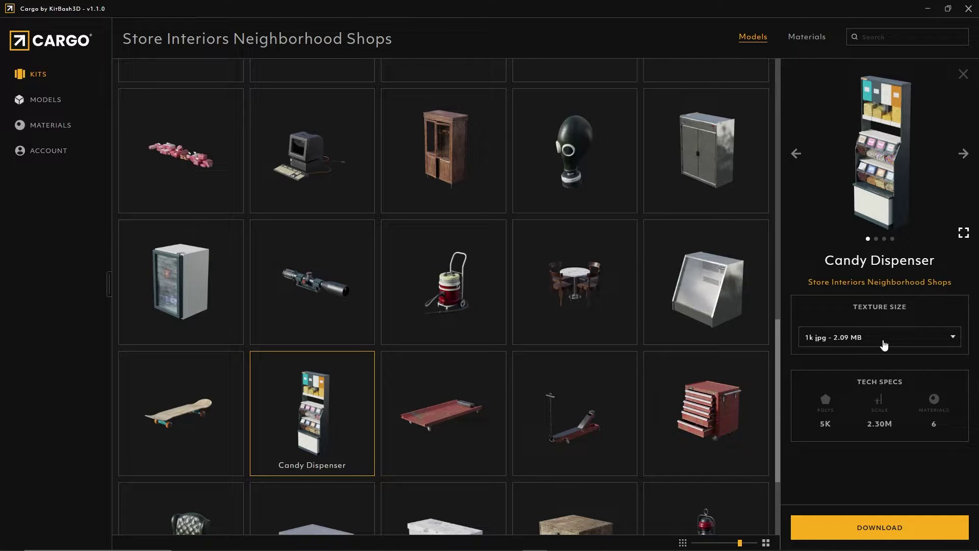
pyautogui.click(884, 345)
pyautogui.scroll(-1, 848, 406)
pyautogui.click(827, 413)
pyautogui.click(839, 527)
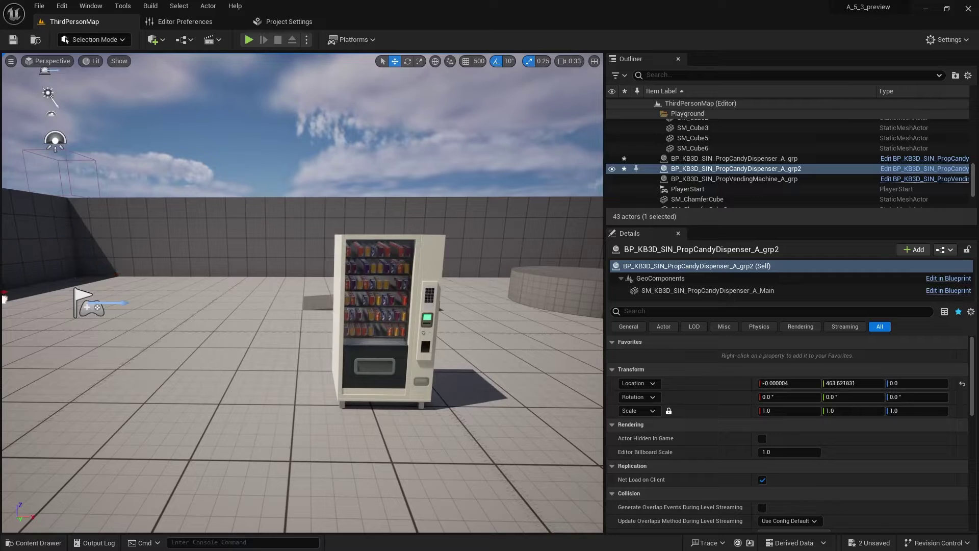
# Move the candy dispenser next to the vending machine, at about X 1263, Y 1271
pyautogui.moveTo(4, 299); pyautogui.dragTo(1, 301)
pyautogui.moveTo(93, 291); pyautogui.dragTo(17, 292, button='right')
pyautogui.moveTo(172, 292); pyautogui.dragTo(436, 323)
pyautogui.moveTo(436, 323); pyautogui.dragTo(502, 324, button='right')
pyautogui.moveTo(270, 321); pyautogui.dragTo(262, 329)
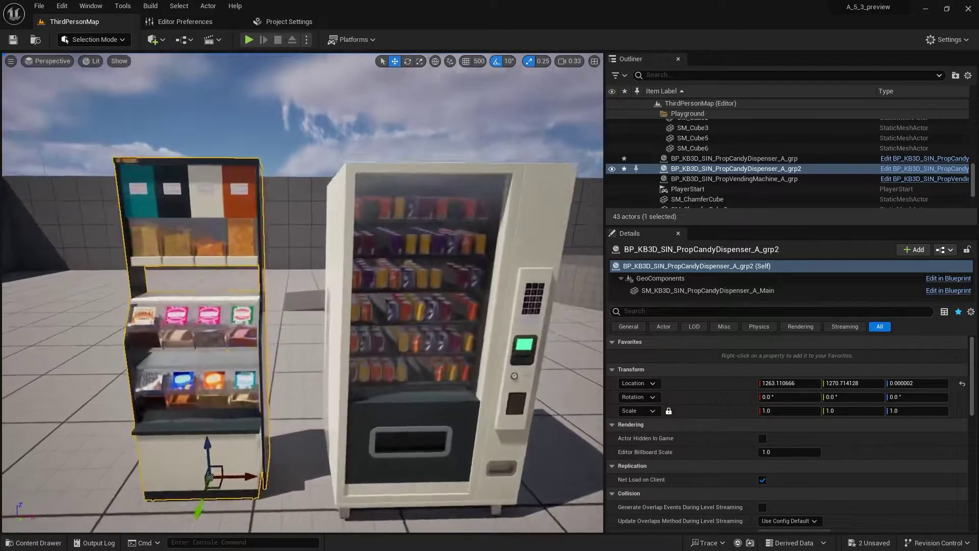
# Examine the candy dispenser's packaging labels up close for texture quality
pyautogui.moveTo(262, 329)
pyautogui.mouseDown(button='right')
pyautogui.moveTo(240, 322)
pyautogui.moveTo(257, 317)
pyautogui.moveTo(258, 341)
pyautogui.mouseUp(button='right')
pyautogui.press('s')
pyautogui.press('w')
pyautogui.press('w')
pyautogui.press('d')
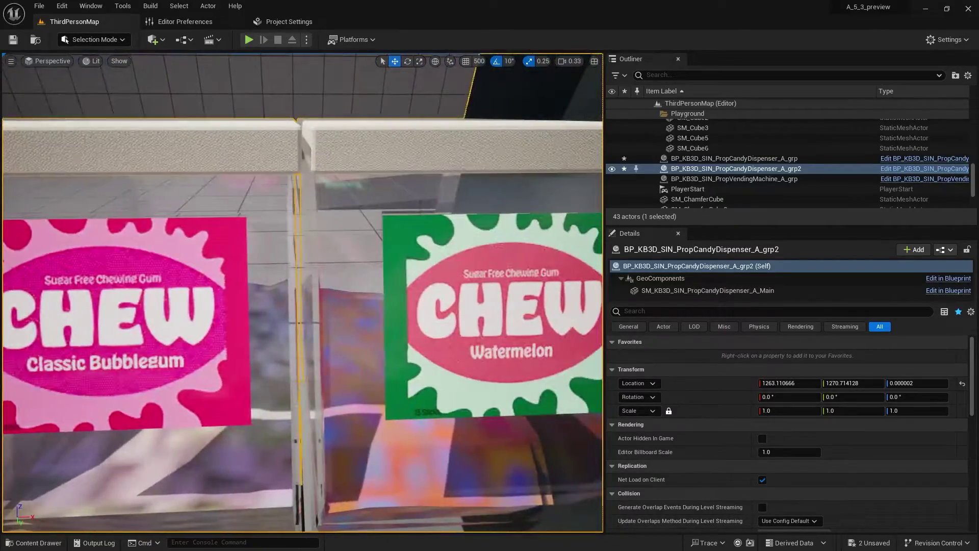
# Switch to Cargo and import the Record Store model from the Retail Stores kit with 4k jpg textures
pyautogui.scroll(-5, 302, 292)
pyautogui.scroll(5, 303, 292)
pyautogui.scroll(3, 303, 293)
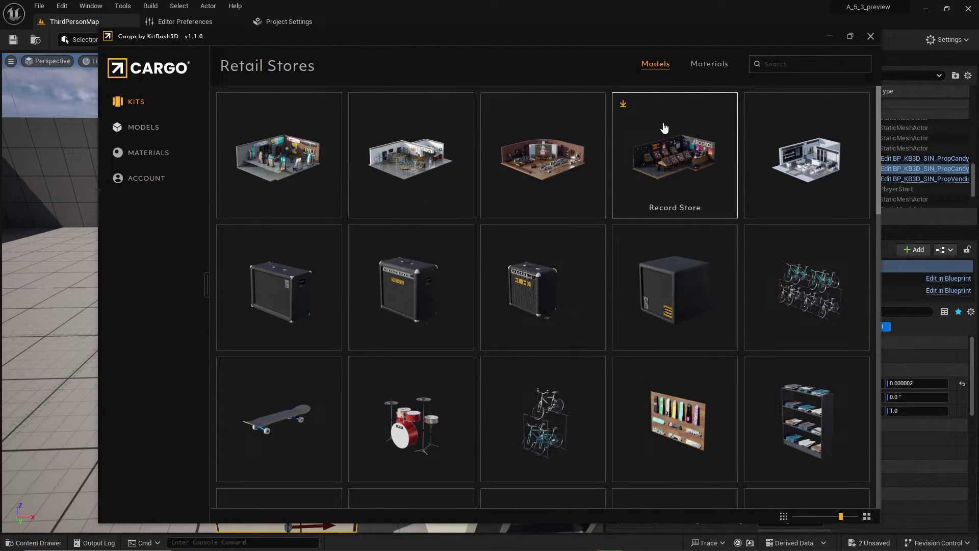
pyautogui.click(692, 130)
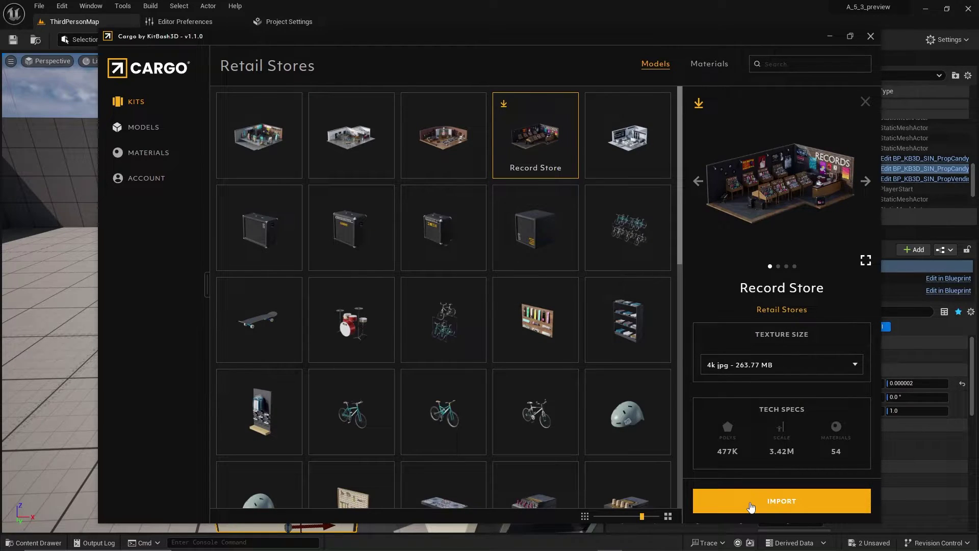
pyautogui.click(781, 505)
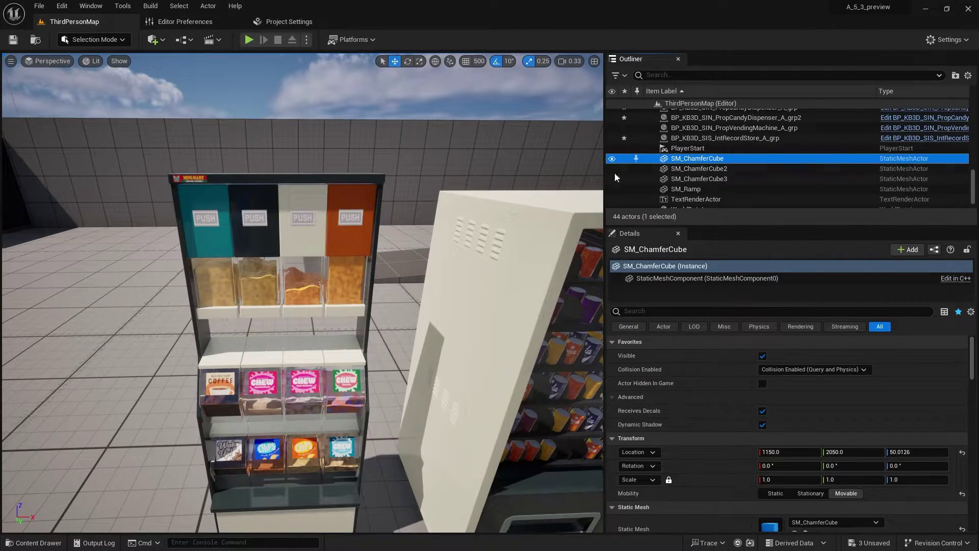
# Select the imported record store and move it within the playground to about X 1026, Y 870
pyautogui.click(704, 139)
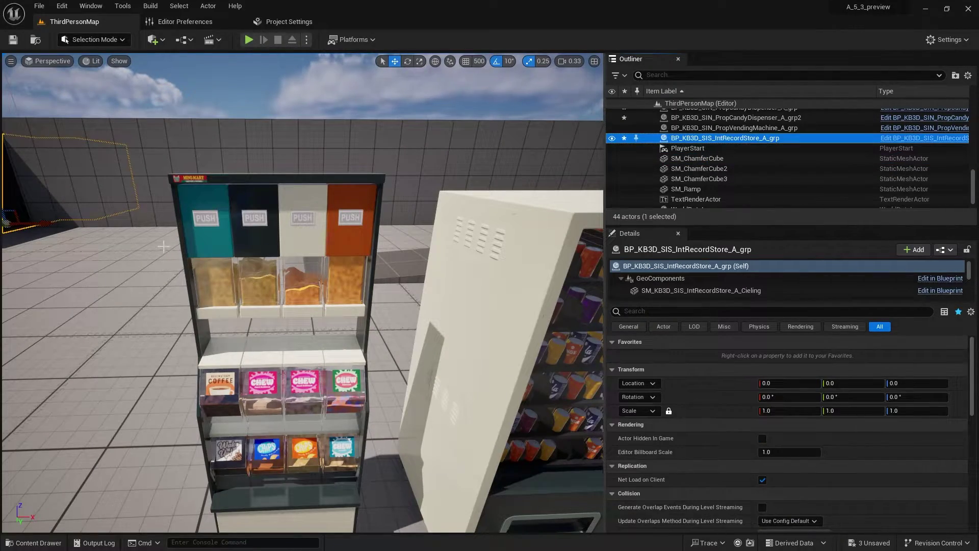
pyautogui.moveTo(163, 247); pyautogui.dragTo(67, 258, button='right')
pyautogui.moveTo(156, 227); pyautogui.dragTo(447, 348)
# Select RecordRackD below the blurry wall poster and open its Element 0 material, MI_KB3D_SIS_AtlasRecordBanners, in a maximized editor
pyautogui.moveTo(447, 347); pyautogui.dragTo(337, 380, button='right')
pyautogui.press('w')
pyautogui.press('a')
pyautogui.press('w')
pyautogui.press('w')
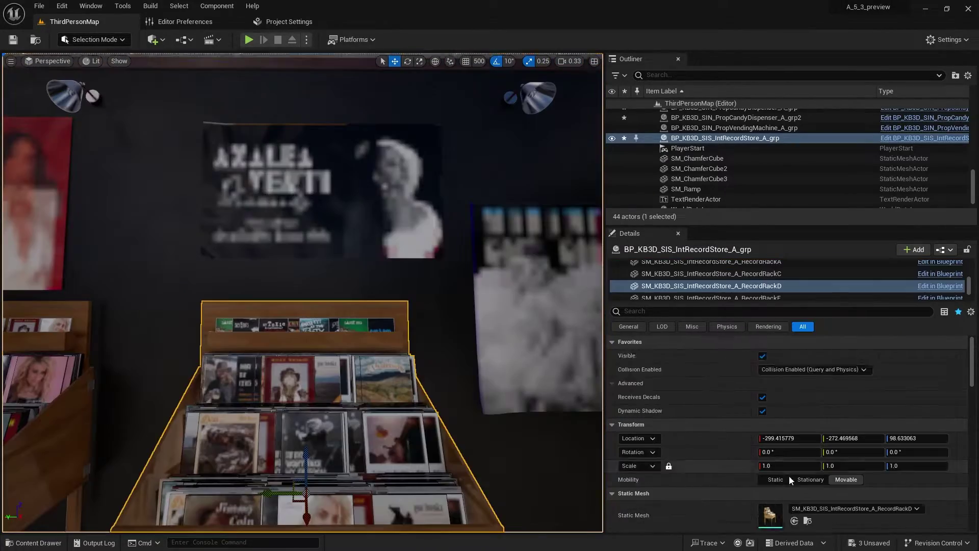
pyautogui.scroll(-2, 789, 476)
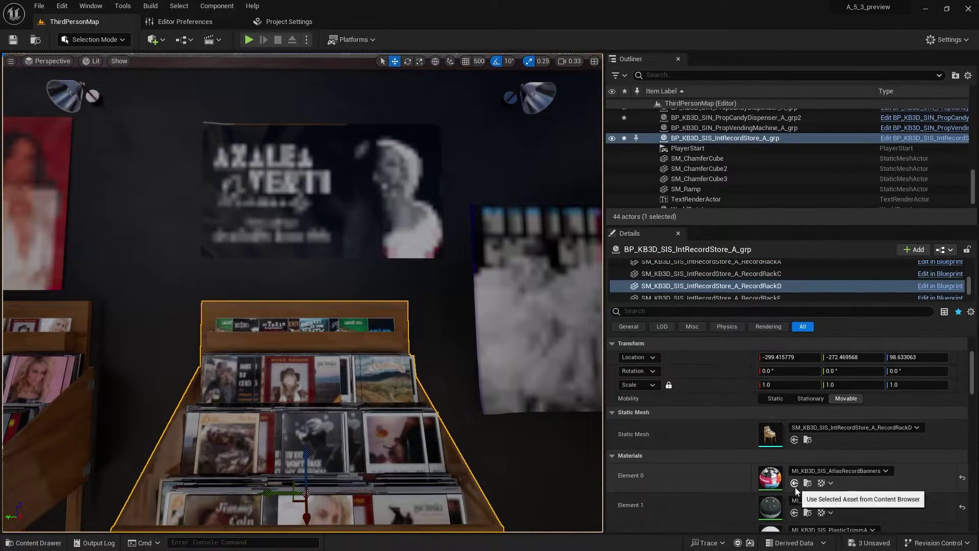
pyautogui.click(807, 483)
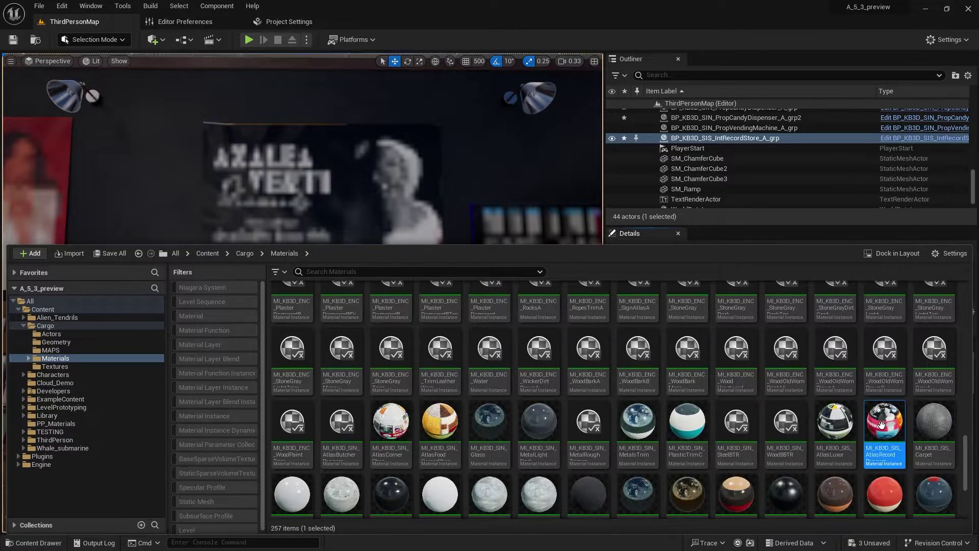
pyautogui.hotkey('ctrl', 'space')
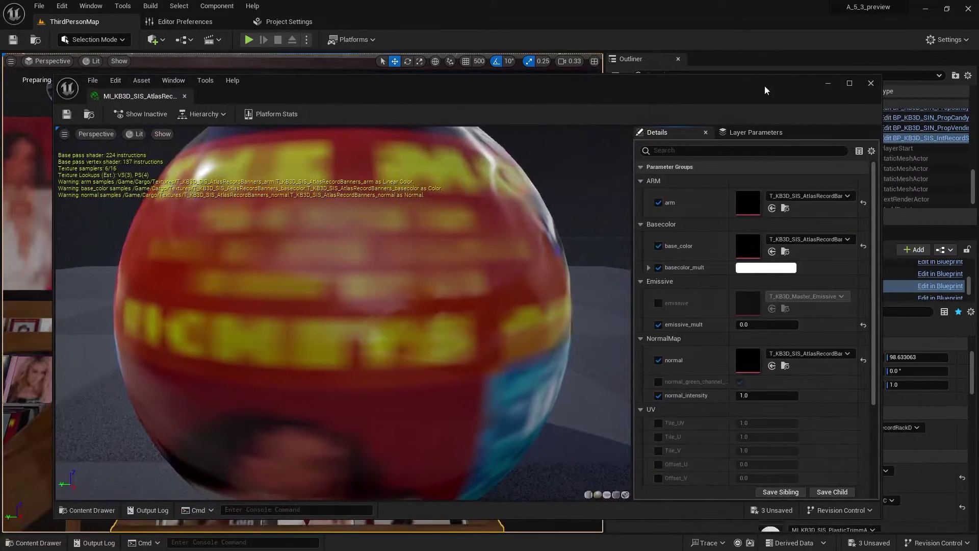
pyautogui.click(850, 83)
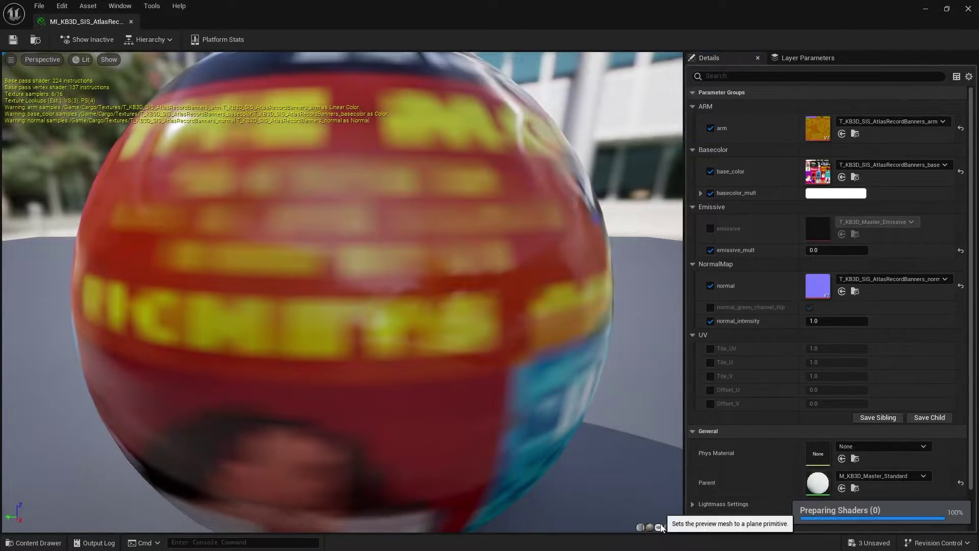
# Preview the record banners material on a plane and examine the poster textures
pyautogui.click(660, 526)
pyautogui.moveTo(407, 323)
pyautogui.mouseDown()
pyautogui.moveTo(393, 278)
pyautogui.moveTo(342, 268)
pyautogui.moveTo(328, 307)
pyautogui.moveTo(331, 289)
pyautogui.mouseUp()
pyautogui.scroll(1, 328, 308)
pyautogui.scroll(-1, 329, 313)
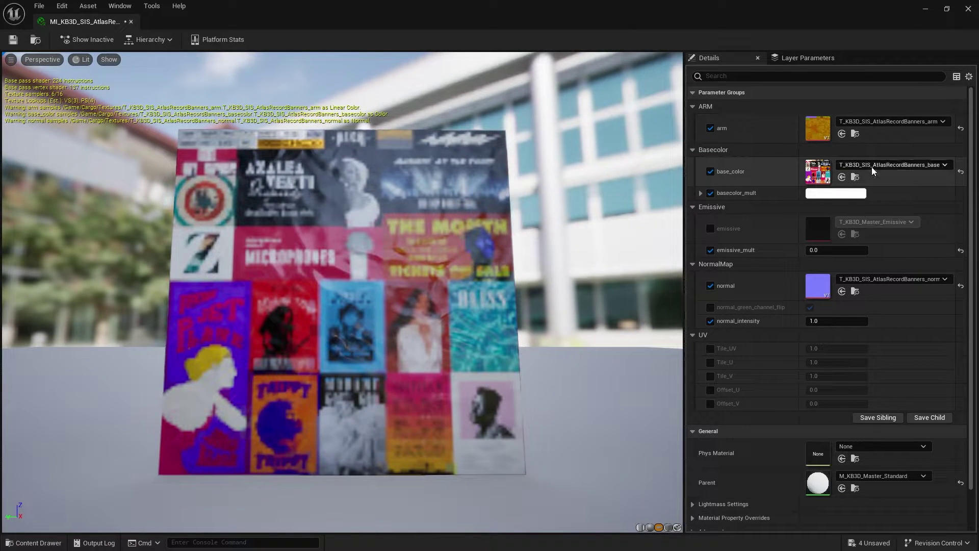
# Open the material's base color texture and look up its Virtual Texture Streaming setting, then return to the material
pyautogui.click(856, 177)
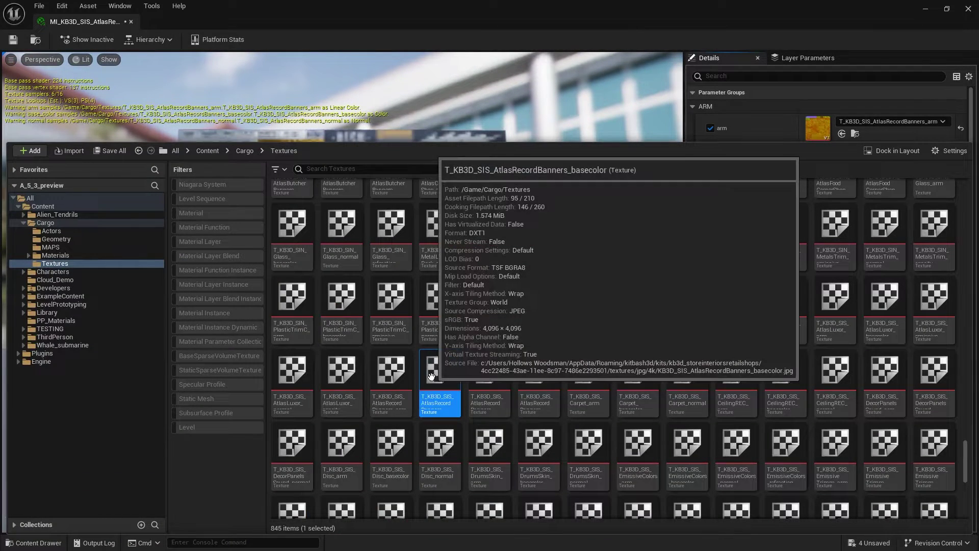
pyautogui.doubleClick(431, 376)
pyautogui.click(774, 163)
pyautogui.write('virt')
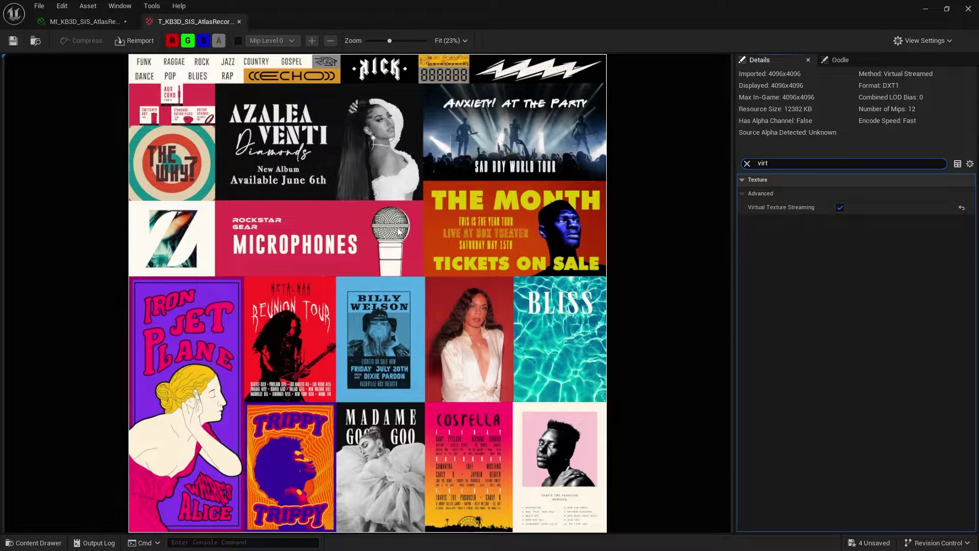
pyautogui.click(85, 22)
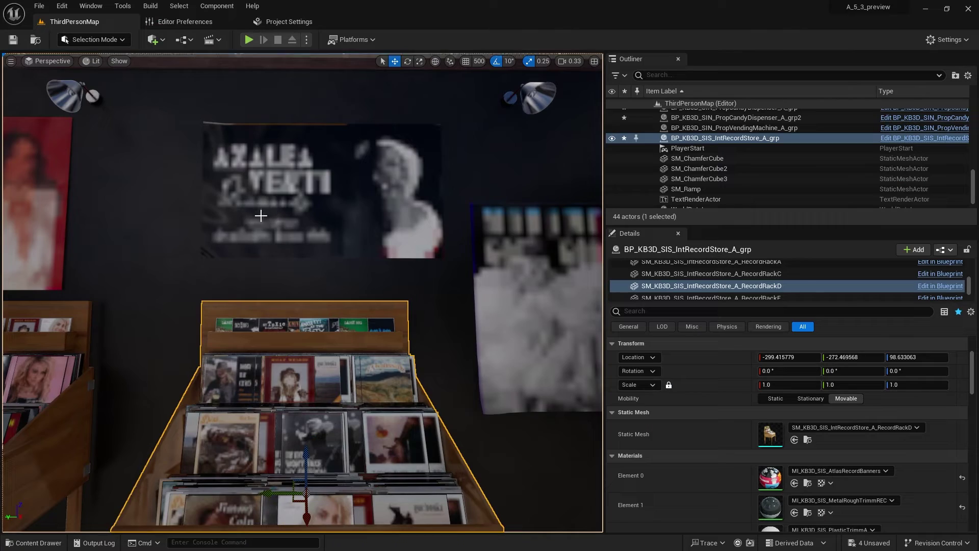
# Disable virtual texture support in the Engine Rendering section of the Project Settings
pyautogui.click(280, 25)
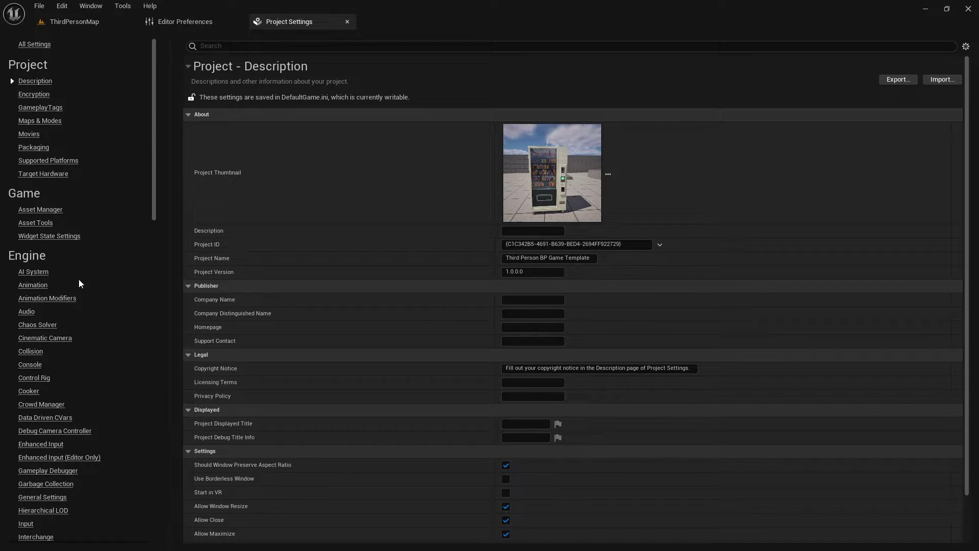
pyautogui.scroll(-5, 59, 493)
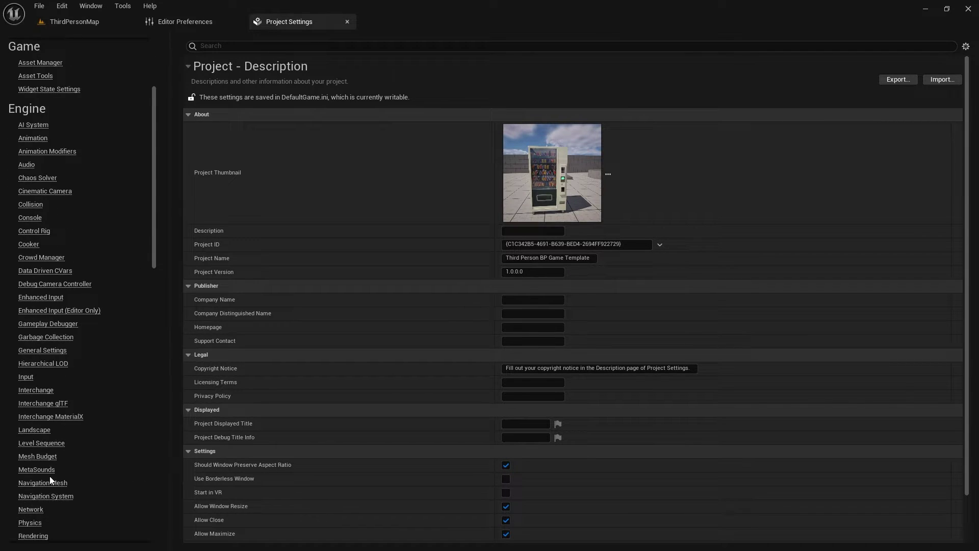
pyautogui.click(37, 471)
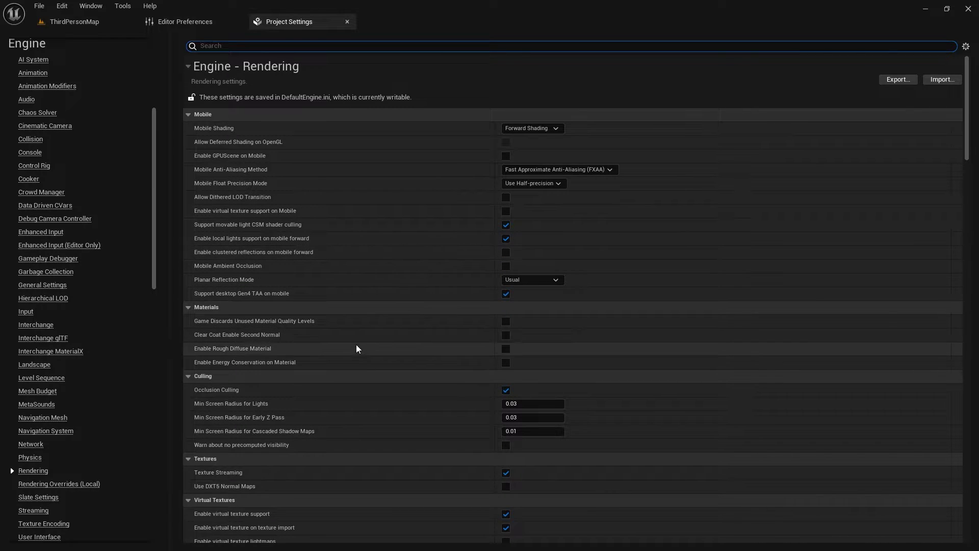
pyautogui.scroll(-2, 357, 348)
pyautogui.scroll(-2, 357, 347)
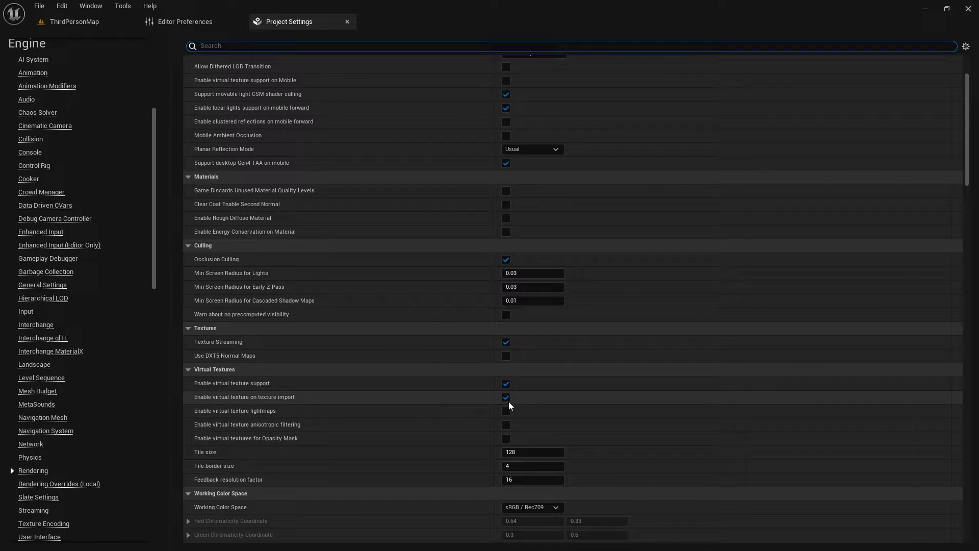
pyautogui.click(506, 384)
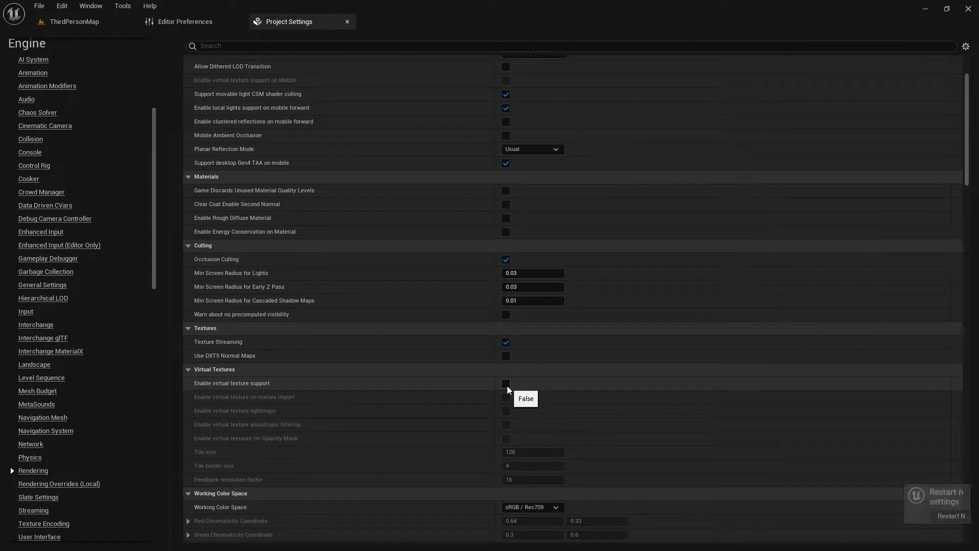